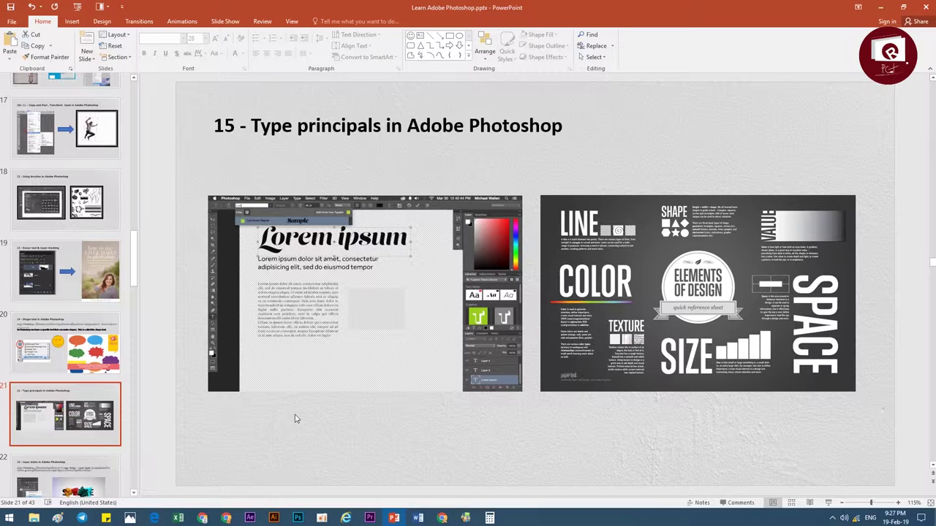
# Step: Switch from the PowerPoint slide to the Phnom Penh poster document in Photoshop
pyautogui.click(298, 518)
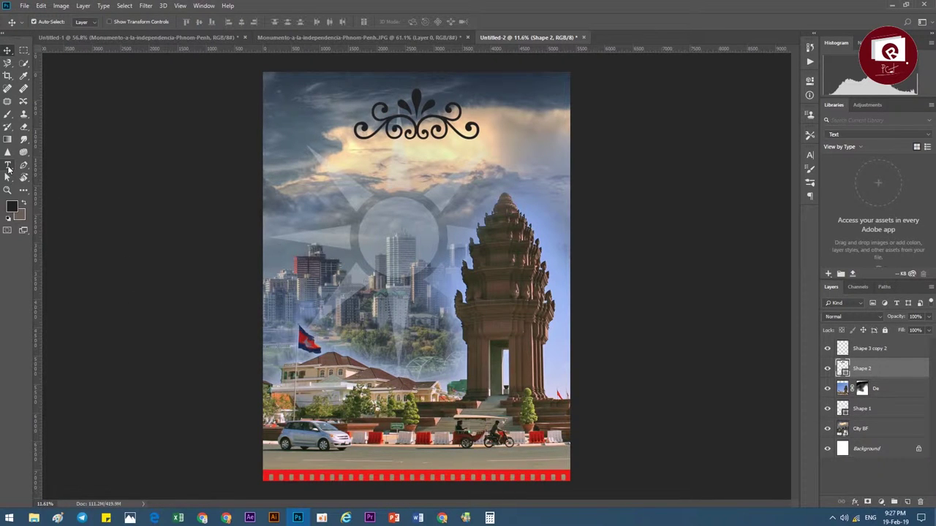
# Step: Start a horizontal text layer above Shape 2 in the poster's sky at 75.94 pt
pyautogui.click(9, 168)
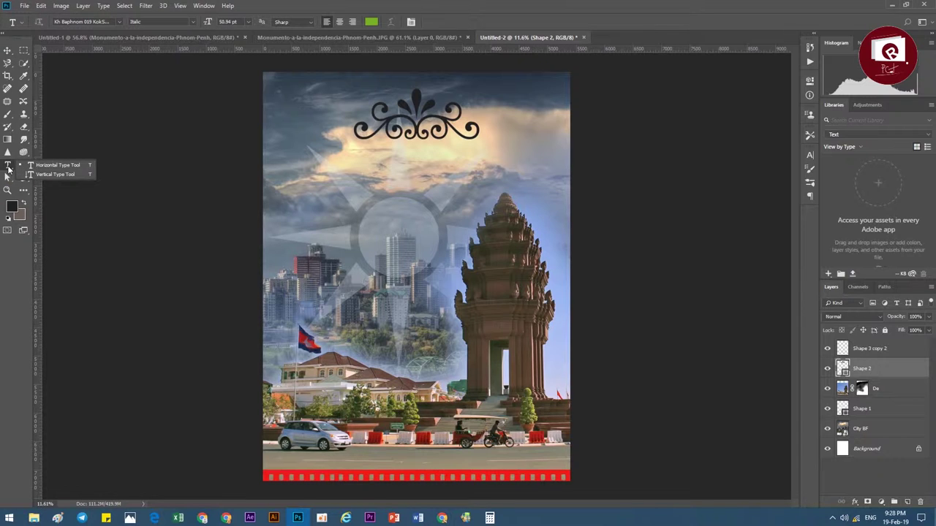
pyautogui.click(53, 168)
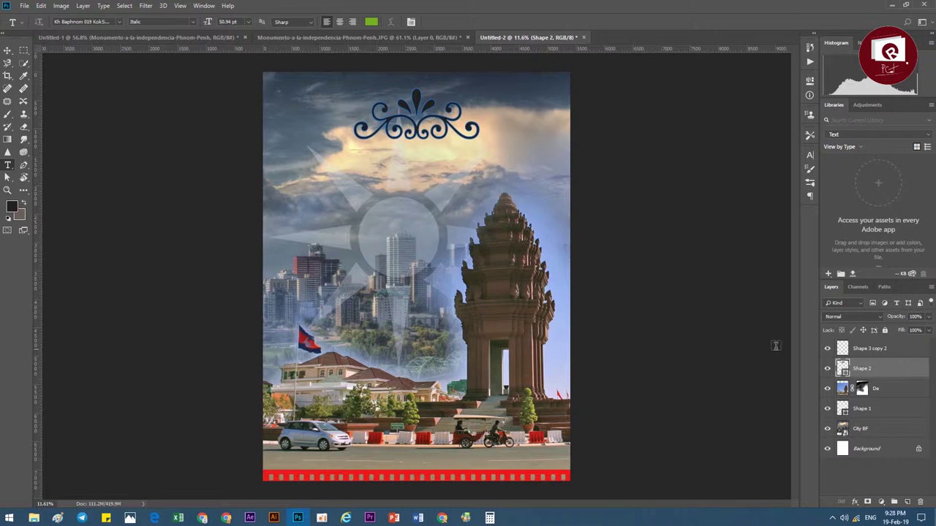
pyautogui.click(907, 501)
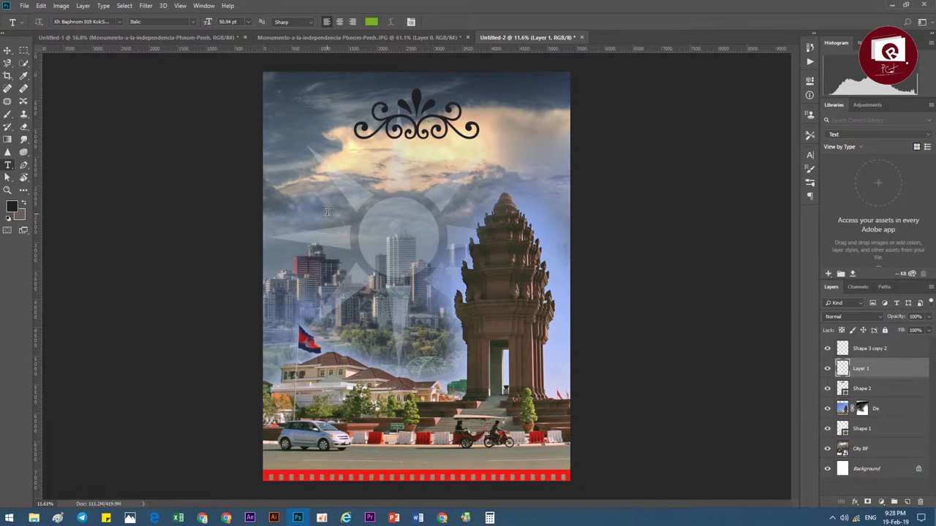
pyautogui.click(310, 196)
pyautogui.moveTo(208, 22); pyautogui.dragTo(225, 23)
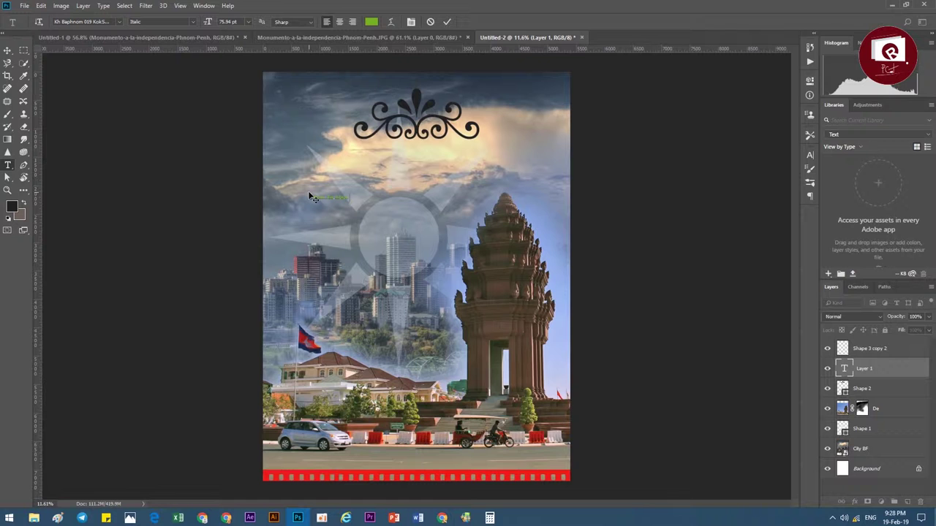
# Step: Select the PowerPoint slide title 'Type principals in Adobe Photoshop' for copying
pyautogui.click(393, 518)
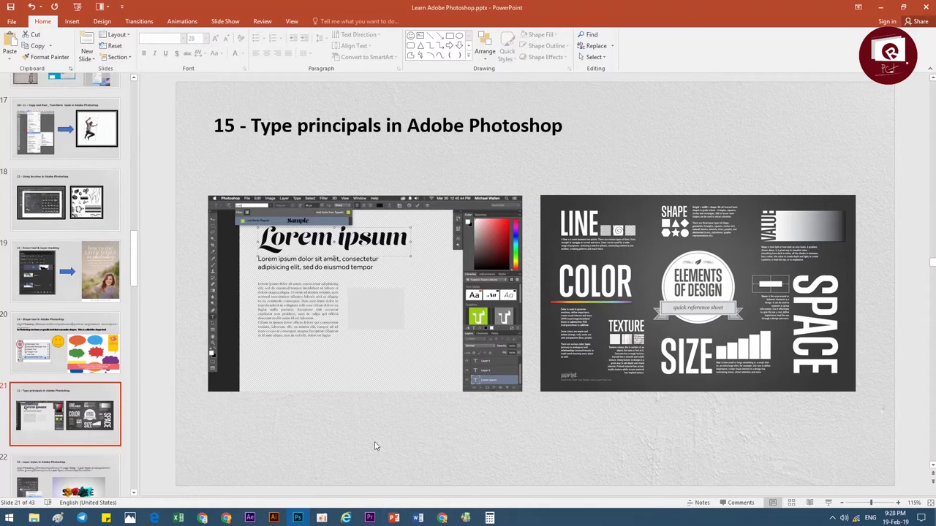
pyautogui.click(324, 131)
pyautogui.moveTo(251, 126); pyautogui.dragTo(545, 130)
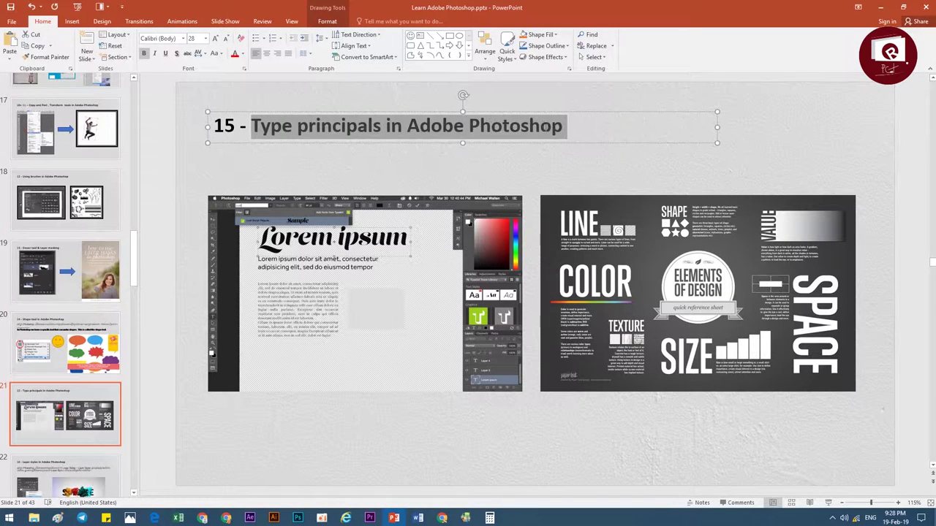
# Step: Paste 'Type principals in Adobe Photoshop' as the title and move it up beneath the ornament
pyautogui.click(298, 518)
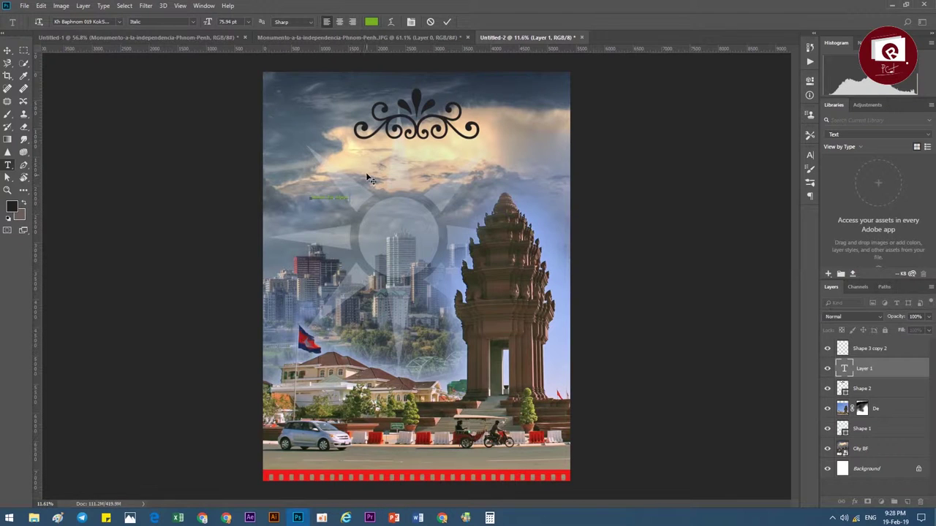
pyautogui.write('How to Use')
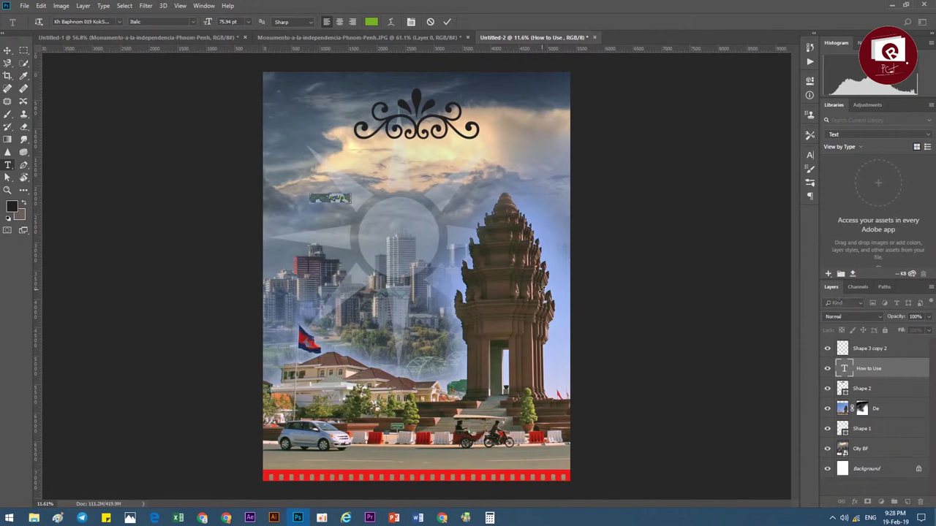
pyautogui.hotkey('ctrl', 'a')
pyautogui.hotkey('ctrl', 'v')
pyautogui.click(7, 50)
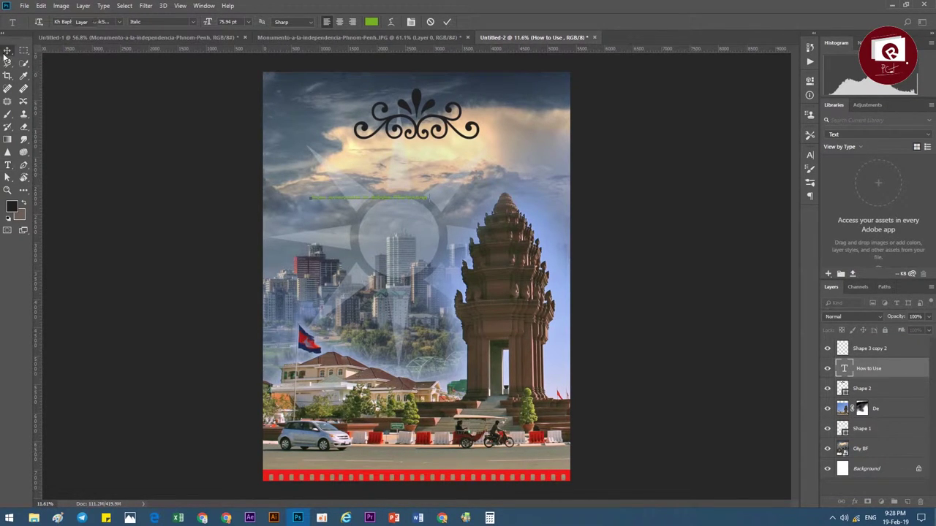
pyautogui.moveTo(365, 198); pyautogui.dragTo(365, 152)
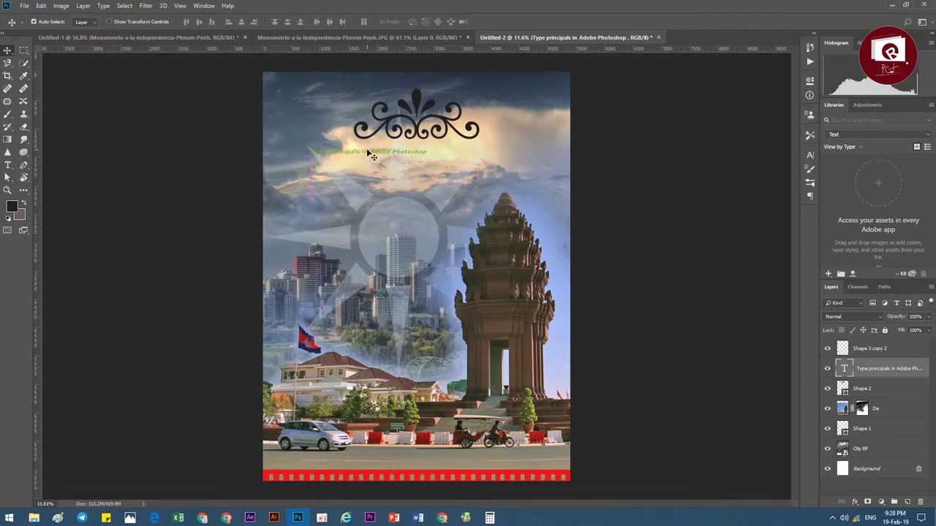
pyautogui.scroll(5, 401, 155)
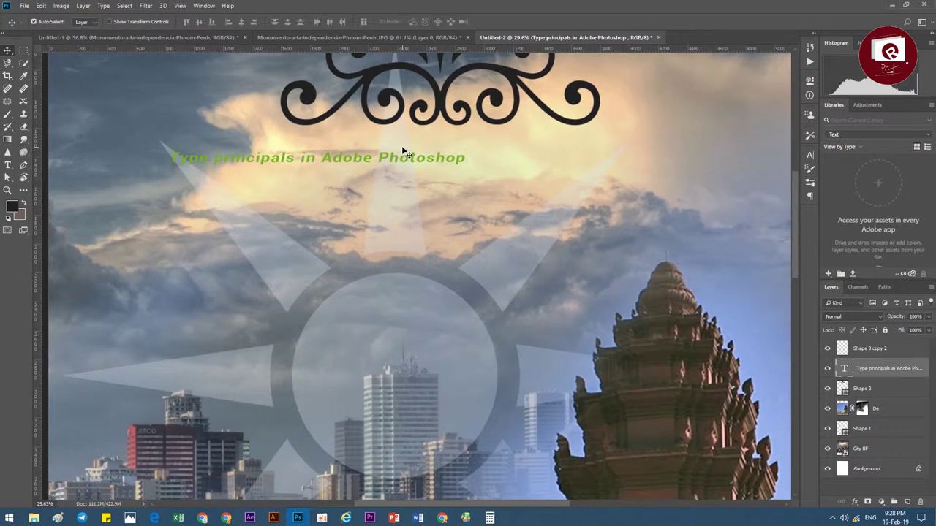
# Step: Enlarge the title to 126.94 pt and try the Kh Baphnom 05 Dang Sophea Italic font
pyautogui.doubleClick(844, 369)
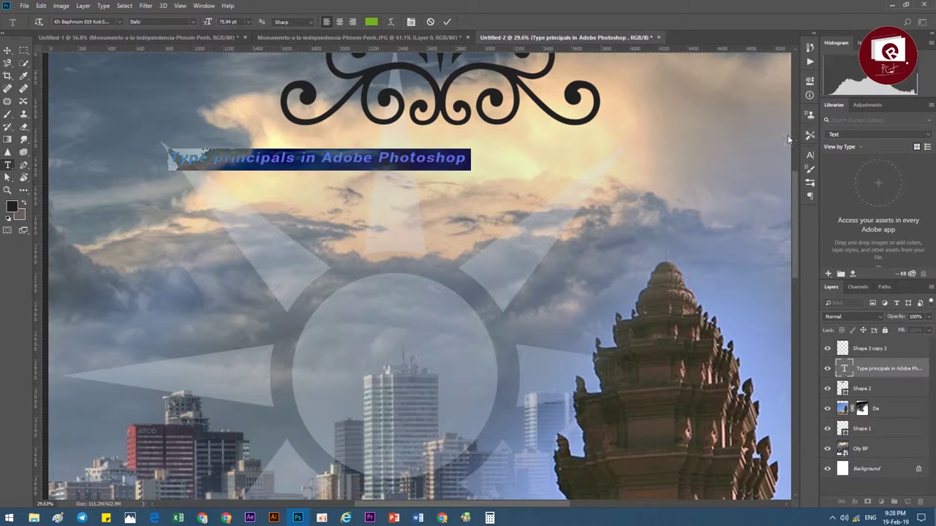
pyautogui.moveTo(207, 24); pyautogui.dragTo(227, 24)
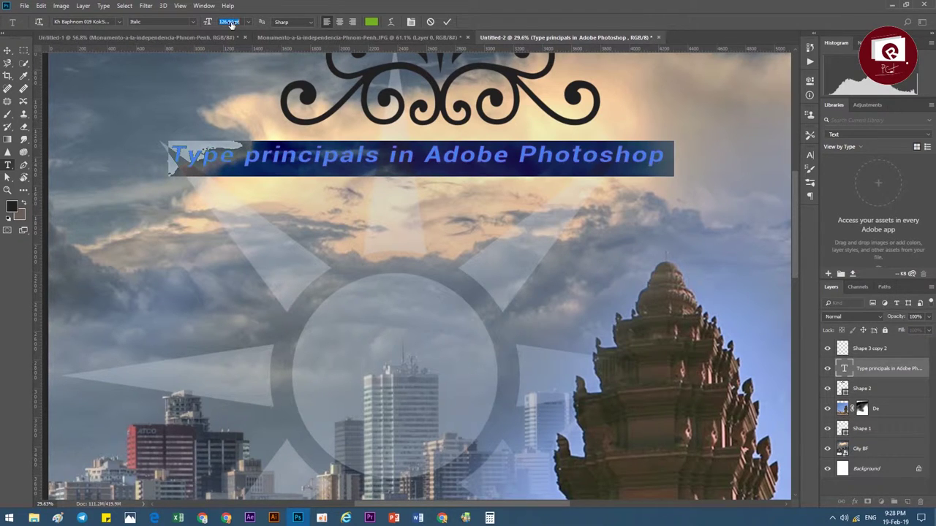
pyautogui.click(807, 157)
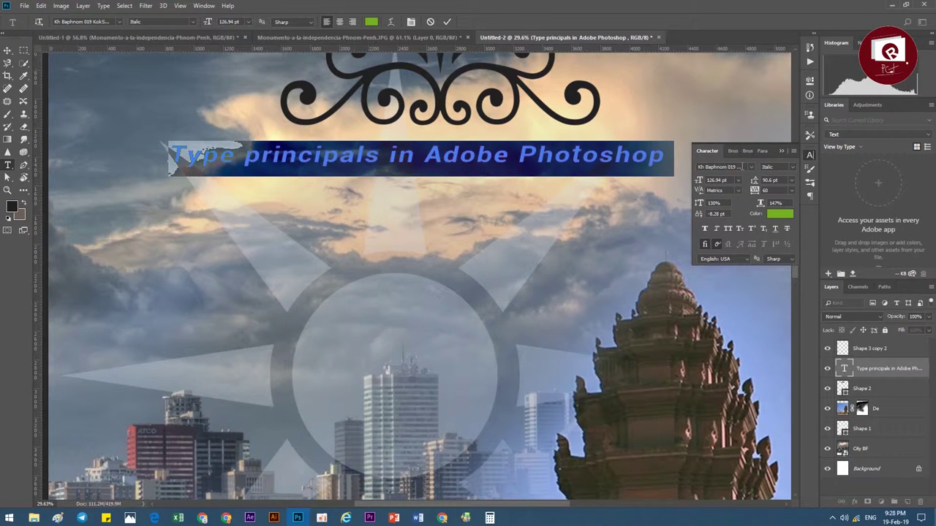
pyautogui.click(749, 168)
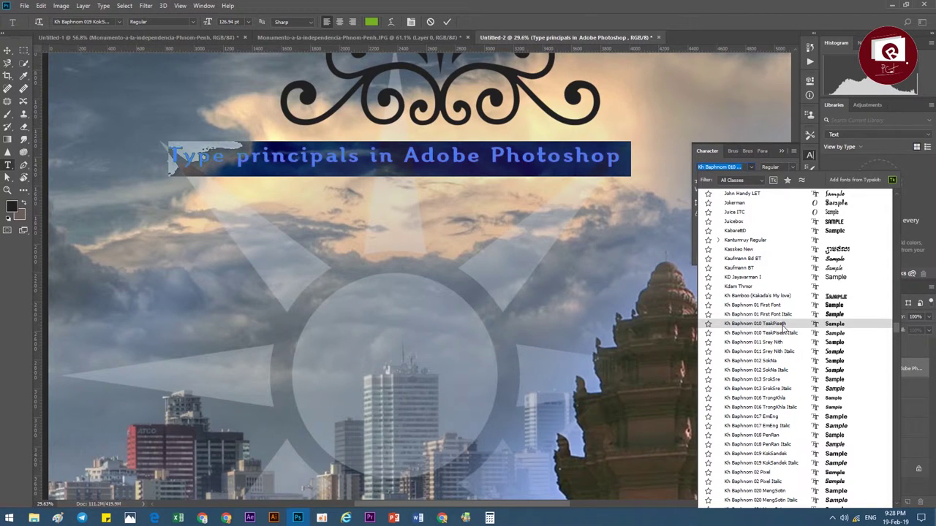
pyautogui.scroll(-4, 786, 327)
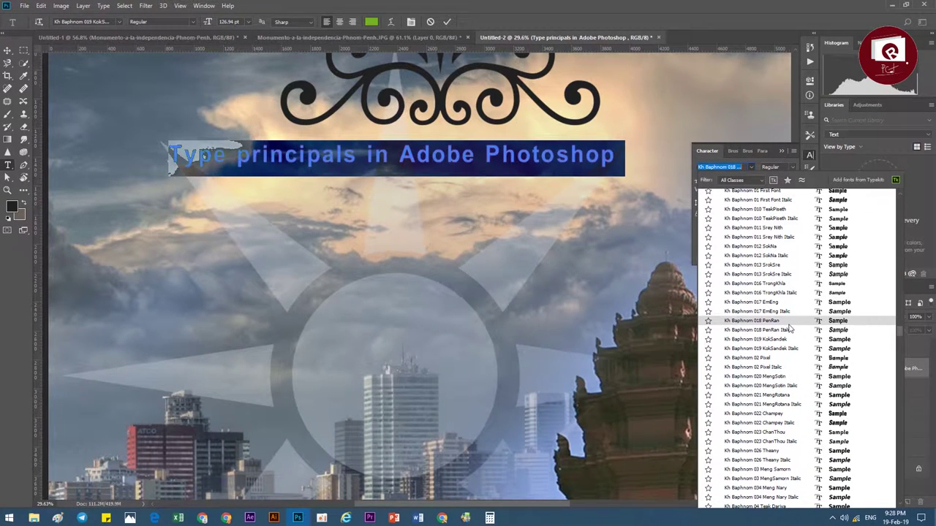
pyautogui.scroll(-2, 784, 327)
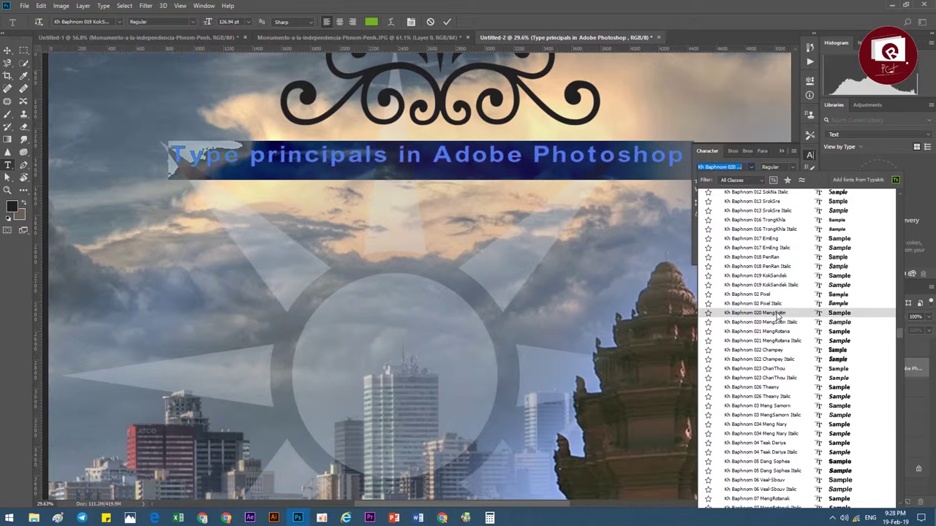
pyautogui.scroll(-3, 779, 316)
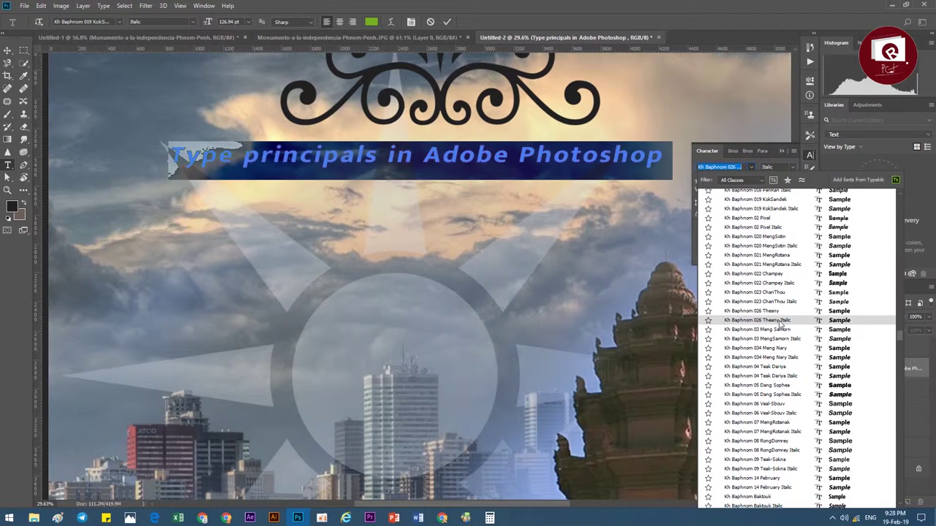
pyautogui.scroll(-1, 793, 347)
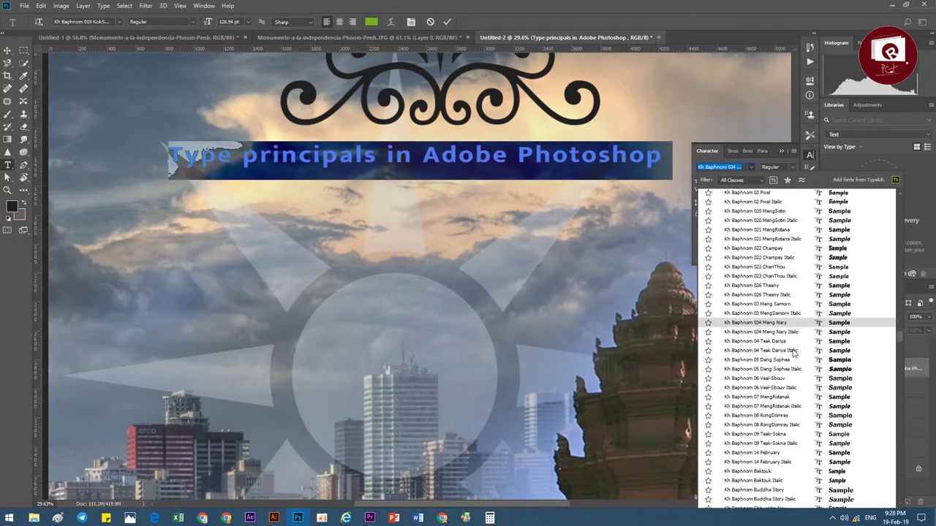
pyautogui.scroll(-2, 786, 337)
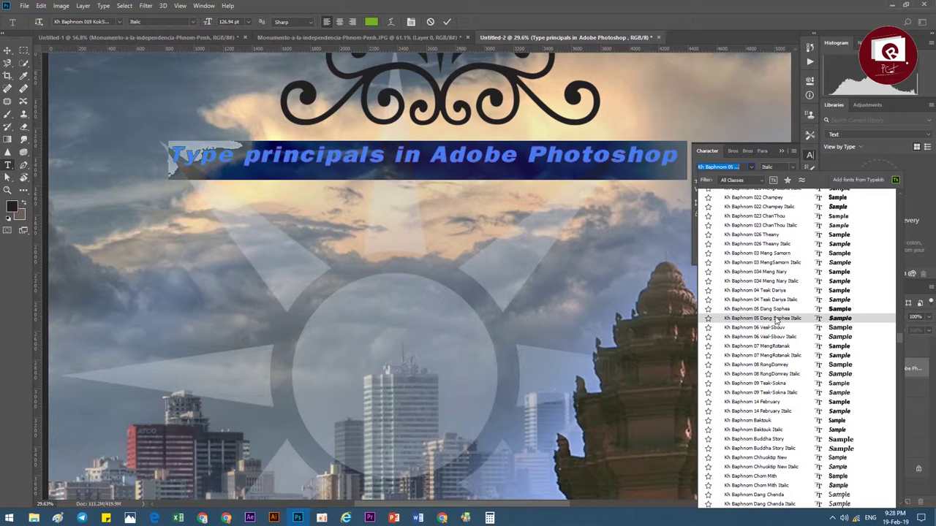
pyautogui.click(774, 318)
# Step: Change the title font to AKbalthom HighSchool italic
pyautogui.click(751, 167)
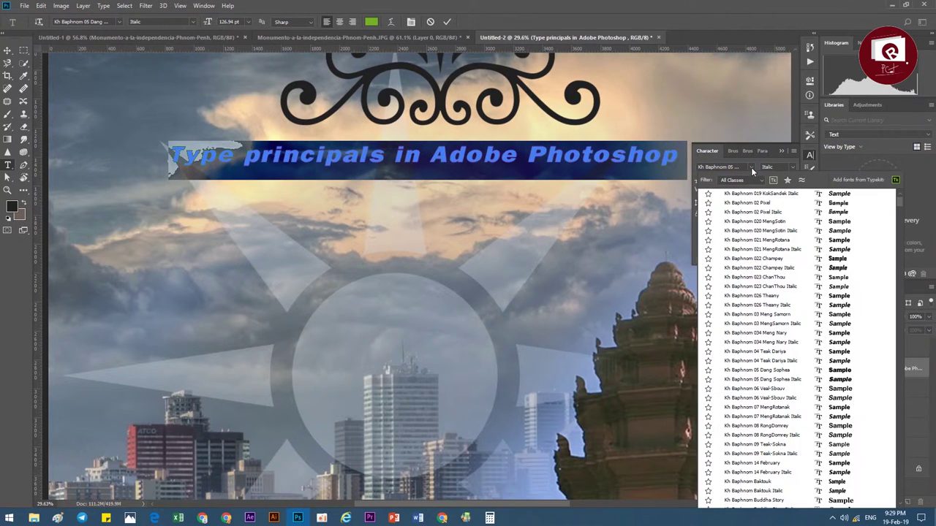
pyautogui.scroll(-5, 767, 320)
pyautogui.scroll(-5, 777, 344)
pyautogui.scroll(-2, 783, 334)
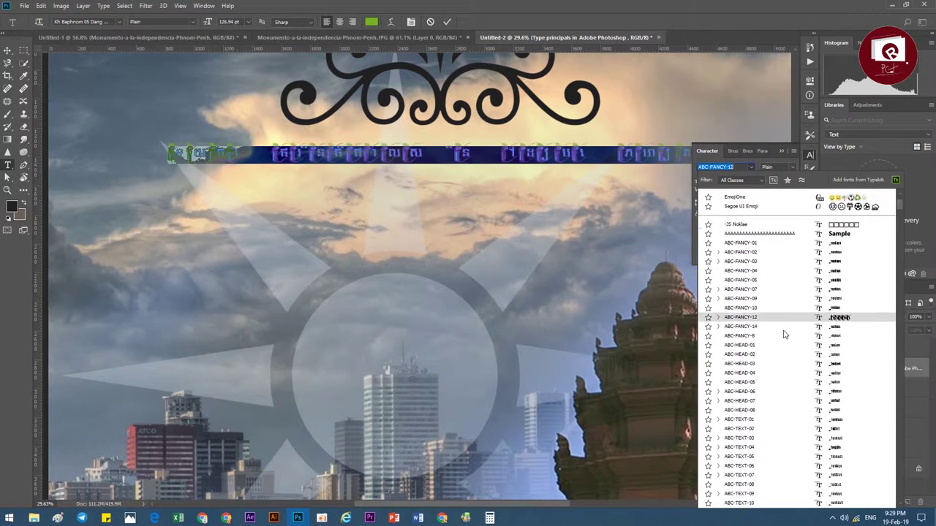
pyautogui.scroll(-4, 782, 331)
pyautogui.scroll(-4, 782, 329)
pyautogui.scroll(-3, 781, 326)
pyautogui.scroll(-3, 780, 326)
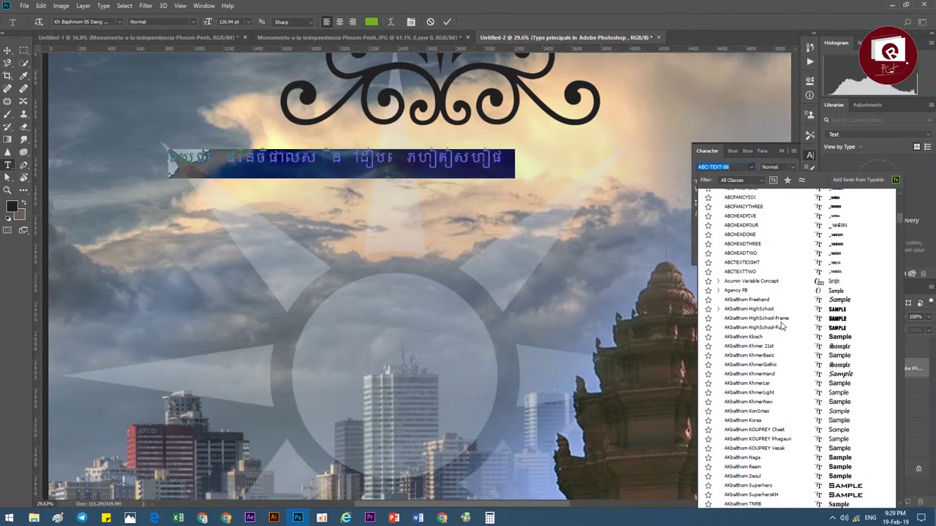
pyautogui.click(781, 309)
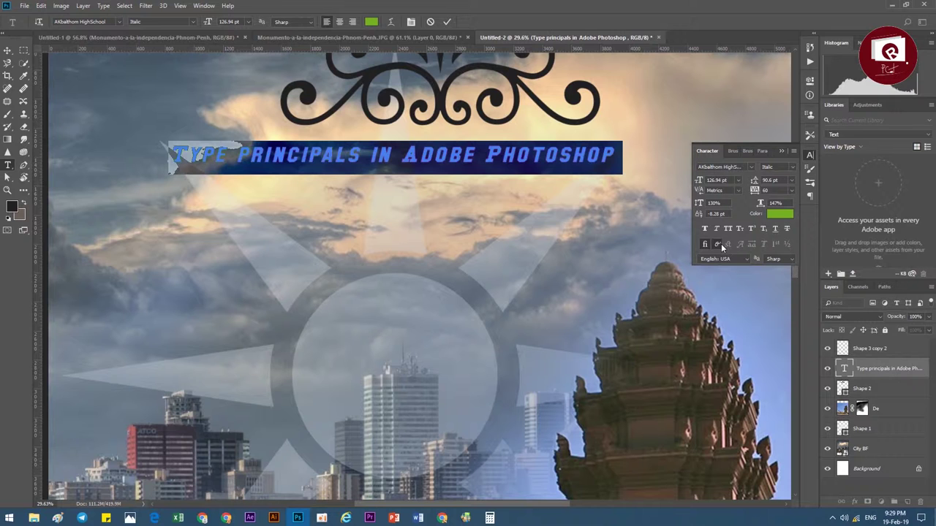
# Step: Set the title to about 147.94 pt with a 131% vertical scale
pyautogui.click(7, 50)
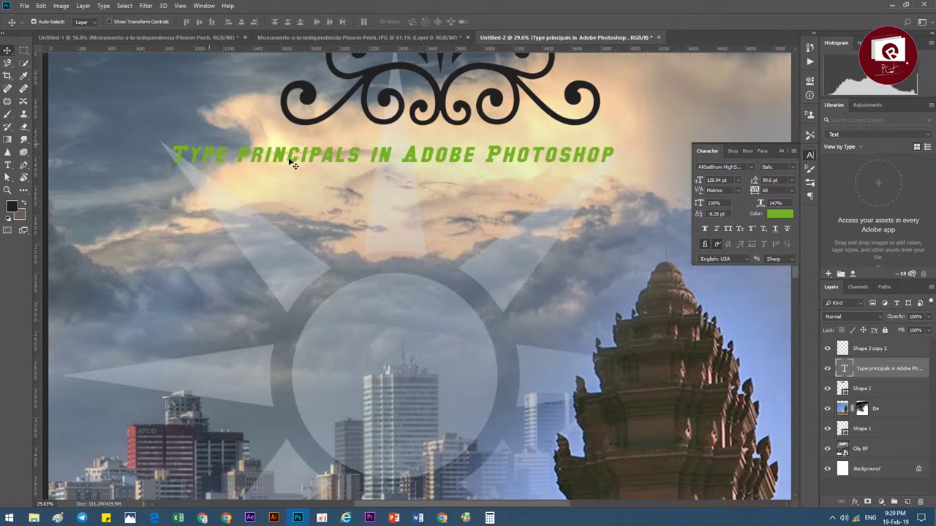
pyautogui.hotkey('ctrl', '0')
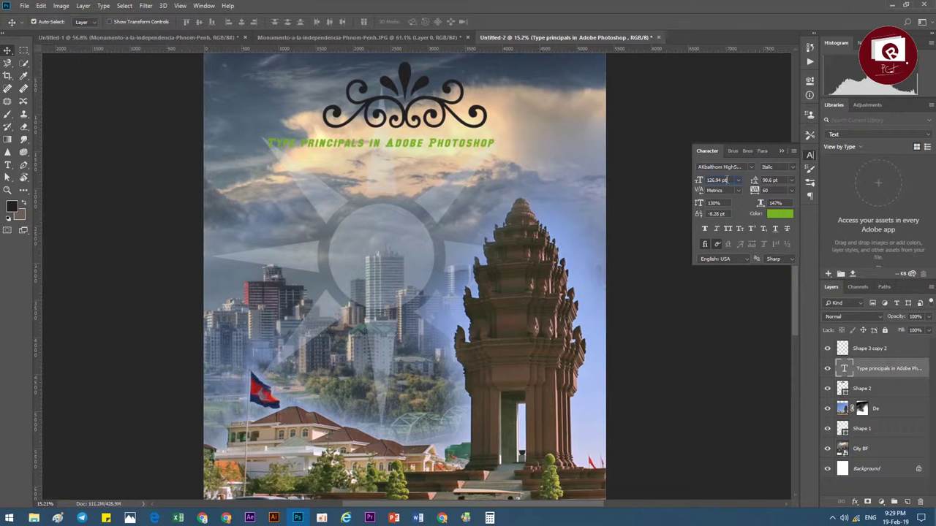
pyautogui.moveTo(700, 181); pyautogui.dragTo(712, 180)
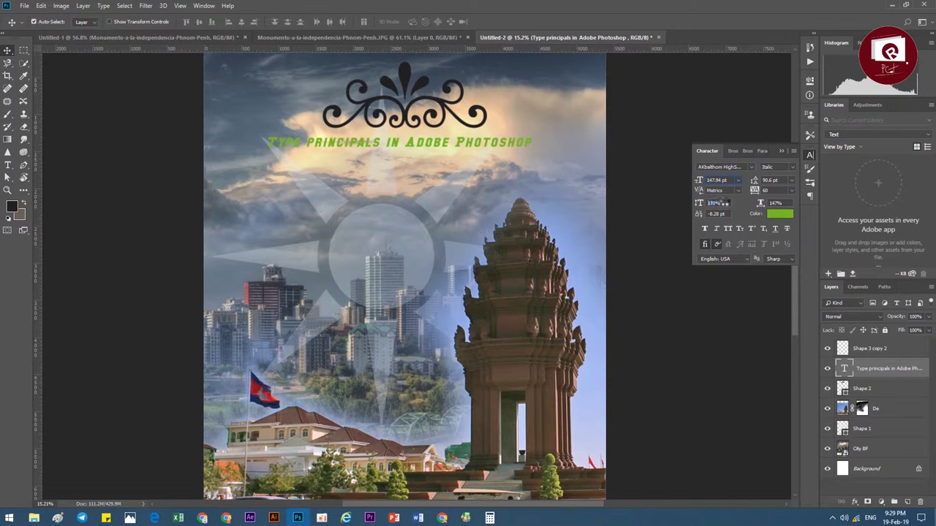
pyautogui.moveTo(700, 204); pyautogui.dragTo(702, 207)
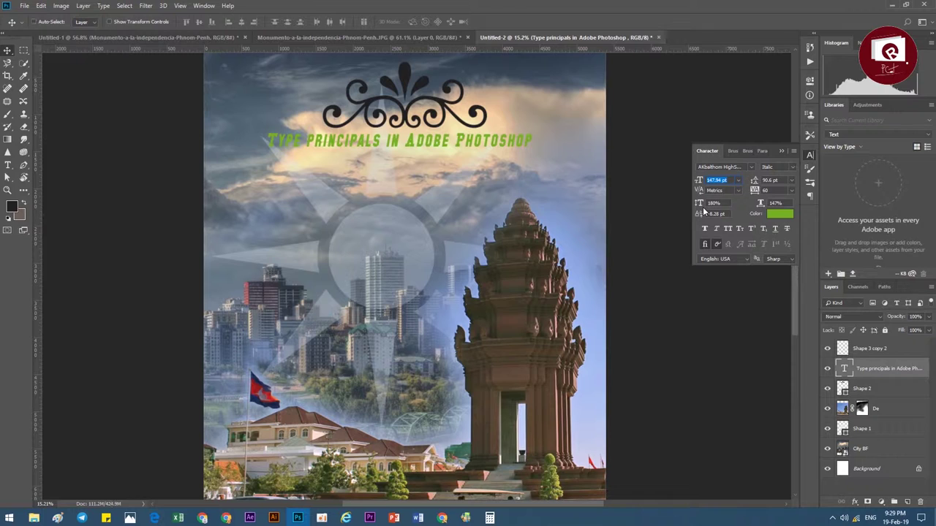
pyautogui.moveTo(697, 207); pyautogui.dragTo(696, 203)
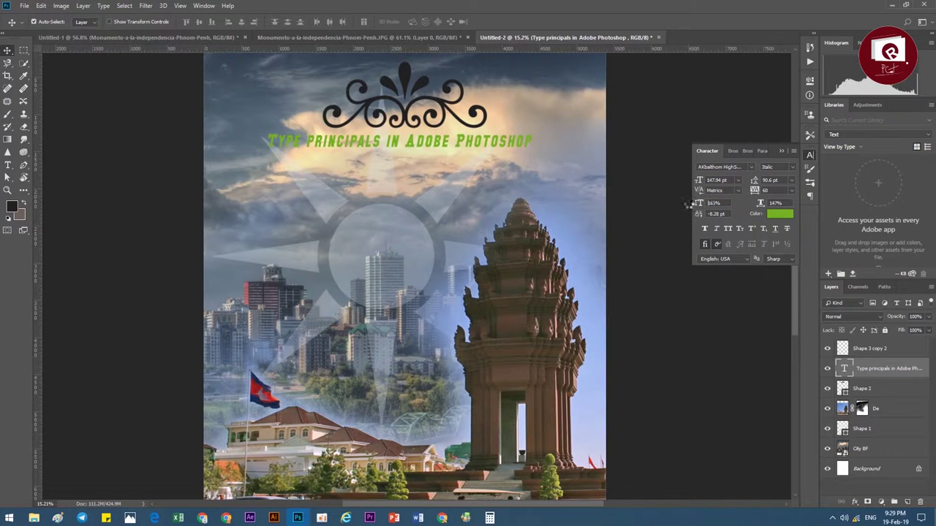
pyautogui.moveTo(695, 204); pyautogui.dragTo(677, 204)
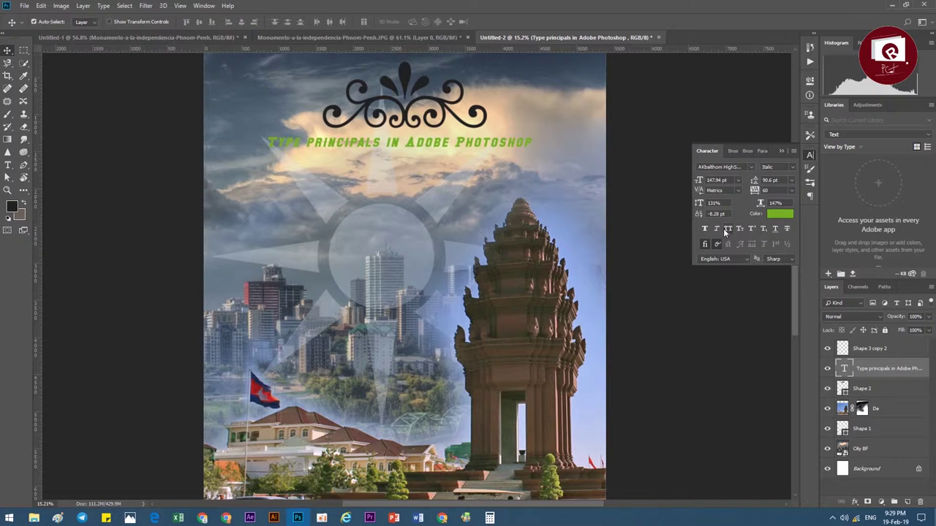
pyautogui.click(703, 230)
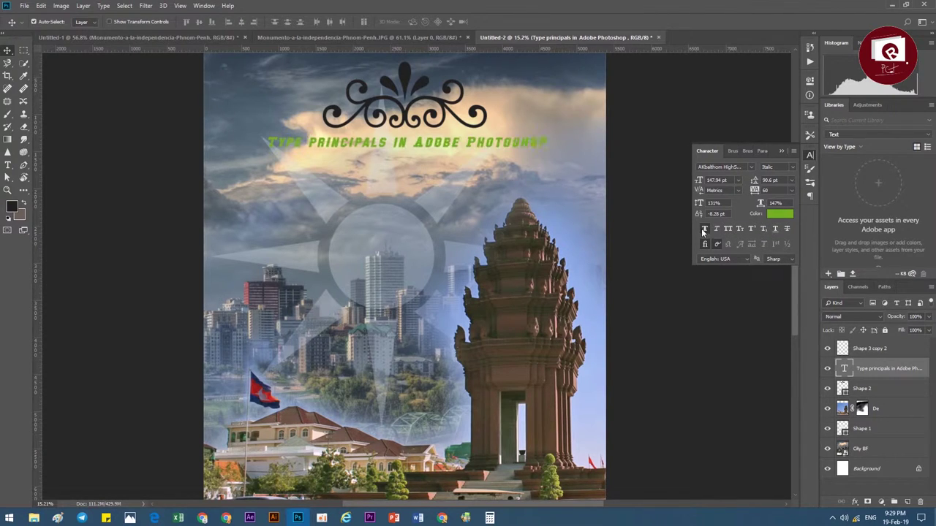
pyautogui.click(702, 230)
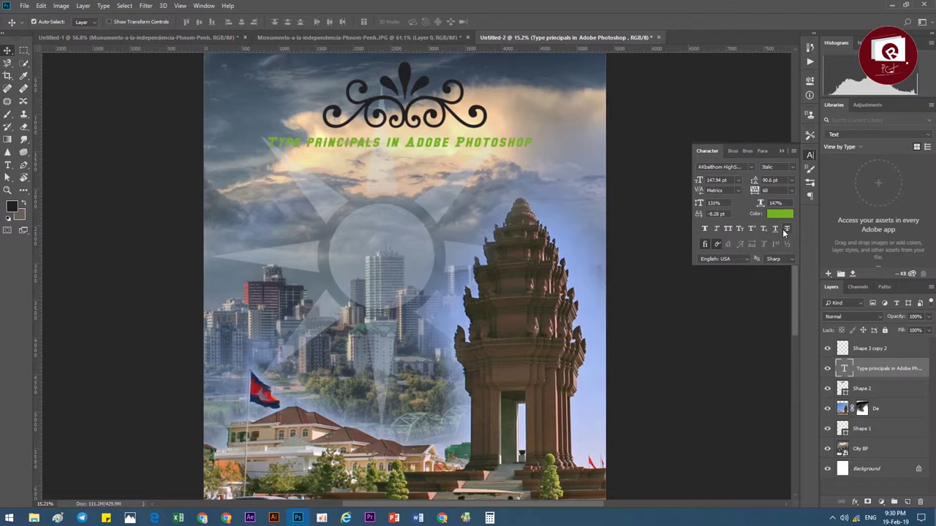
# Step: Draw a dark circle, Ellipse 1, centred just below the green title
pyautogui.click(24, 191)
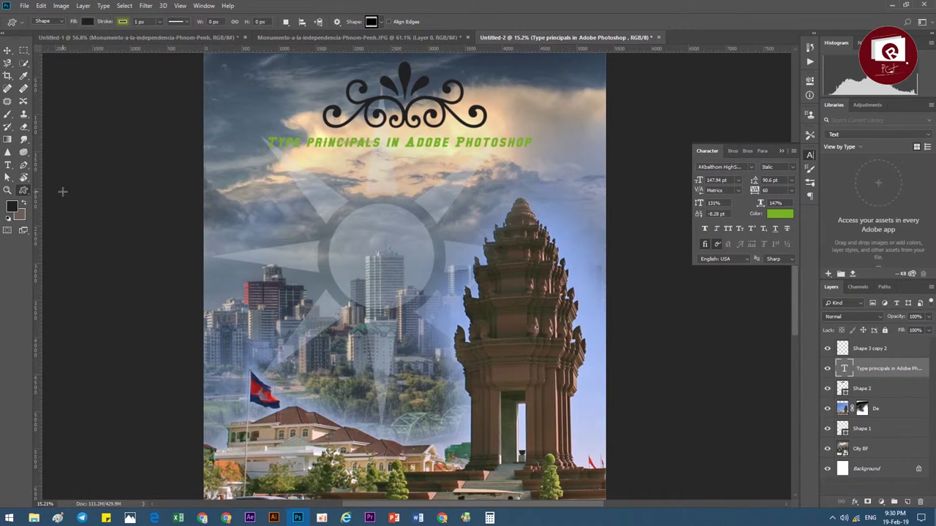
pyautogui.hotkey('shift', 'u')
pyautogui.hotkey('shift', 'u')
pyautogui.hotkey('shift', 'u')
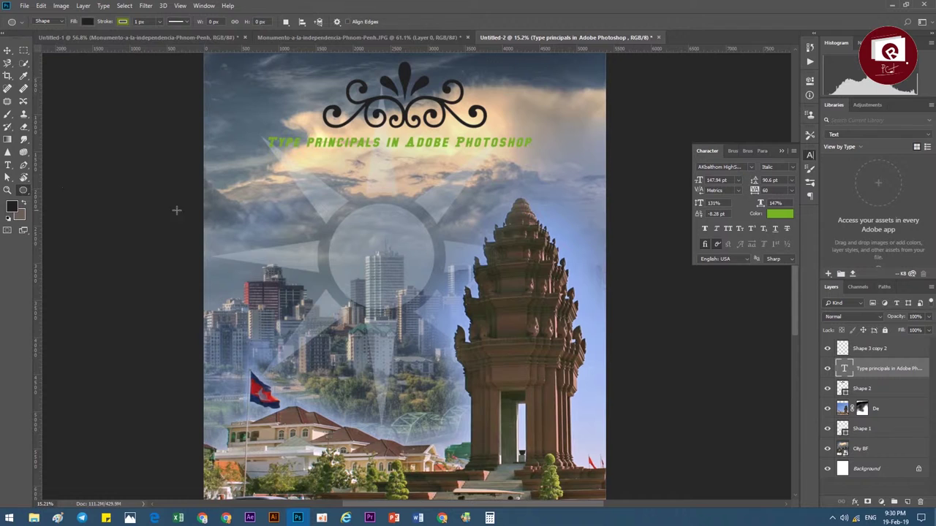
pyautogui.moveTo(304, 208)
pyautogui.mouseDown()
pyautogui.moveTo(443, 321)
pyautogui.moveTo(443, 304)
pyautogui.mouseUp()
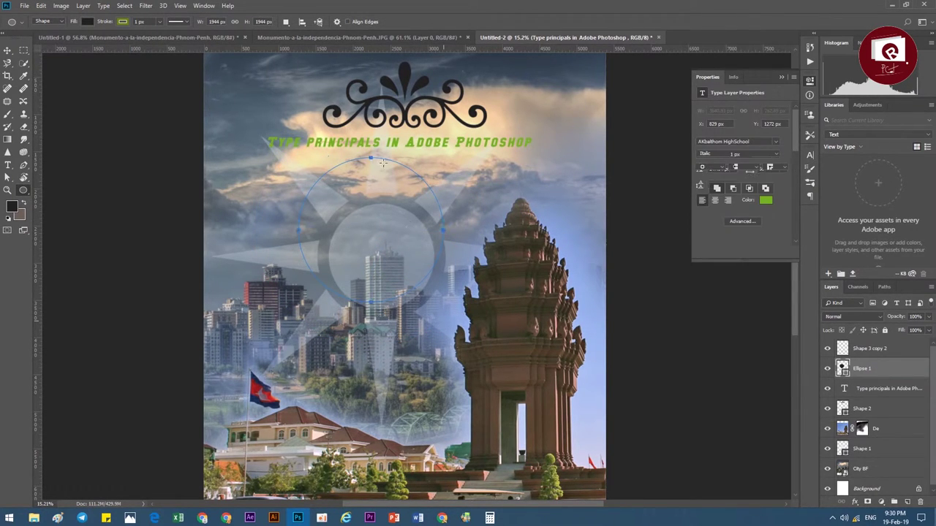
pyautogui.click(13, 52)
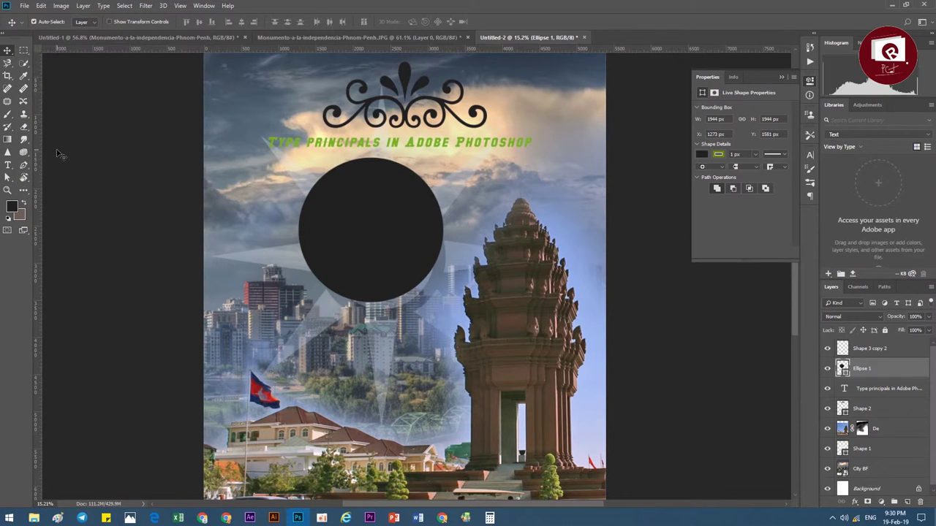
pyautogui.click(7, 165)
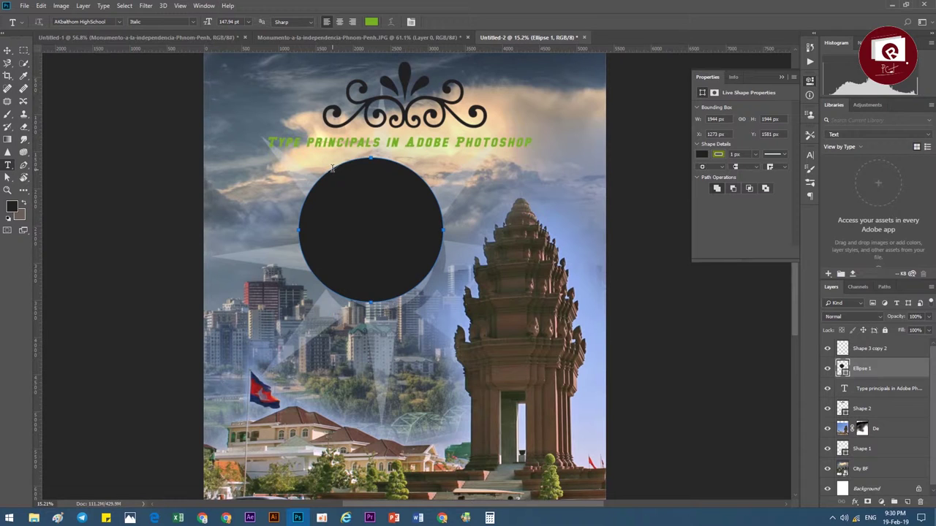
# Step: Paste green text onto the circle's edge so it curves along the path
pyautogui.click(332, 168)
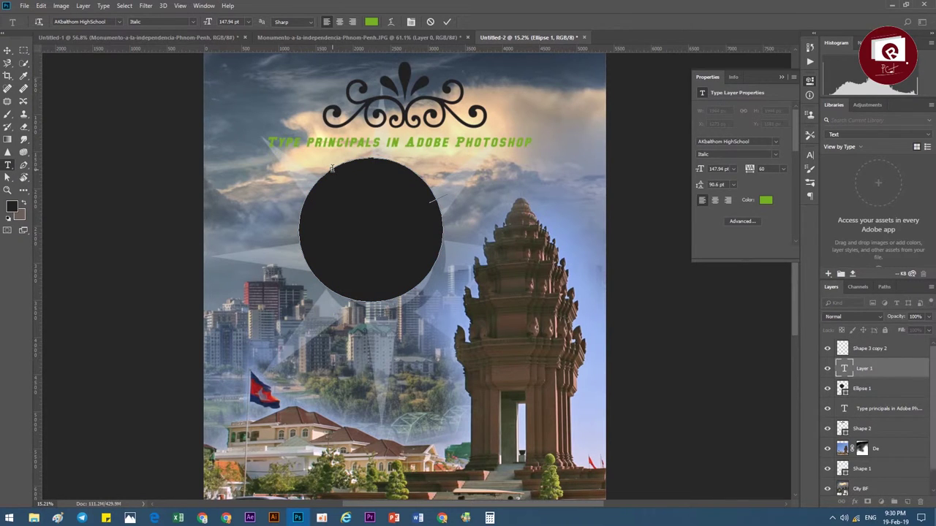
pyautogui.hotkey('ctrl', 'v')
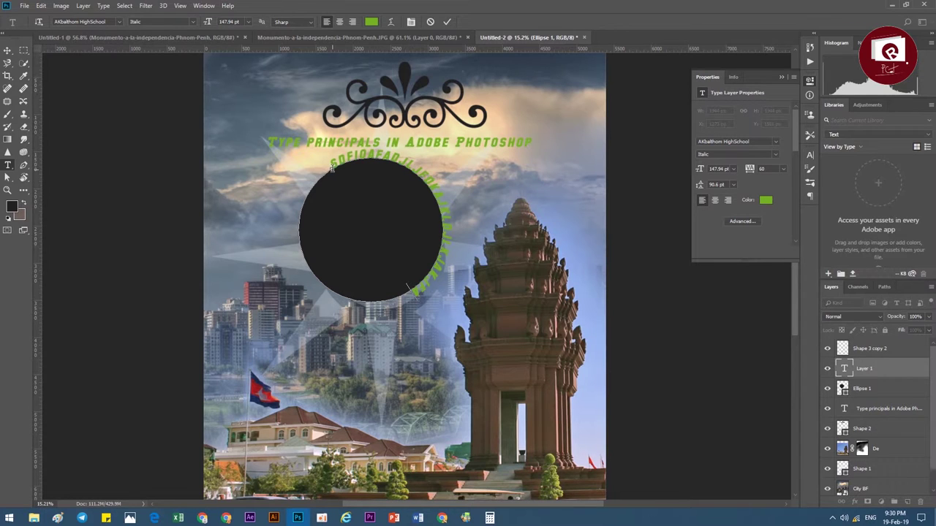
pyautogui.click(8, 50)
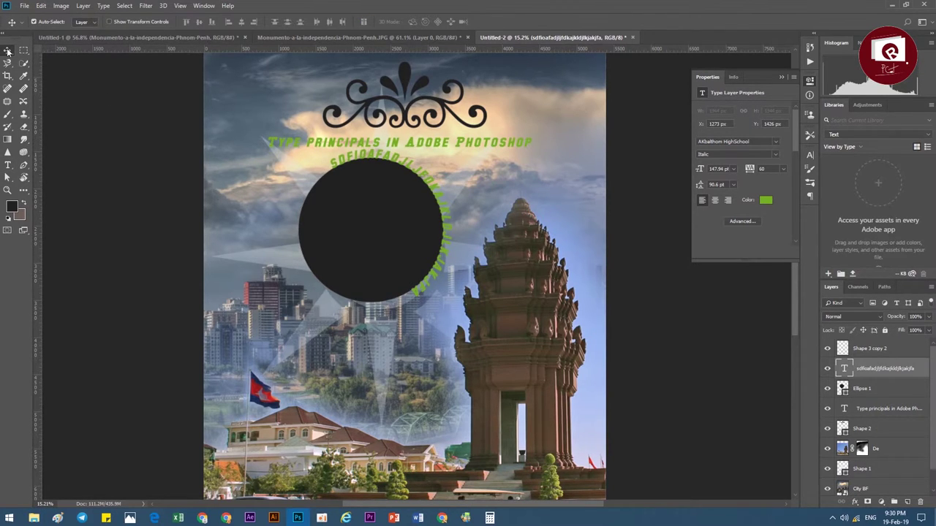